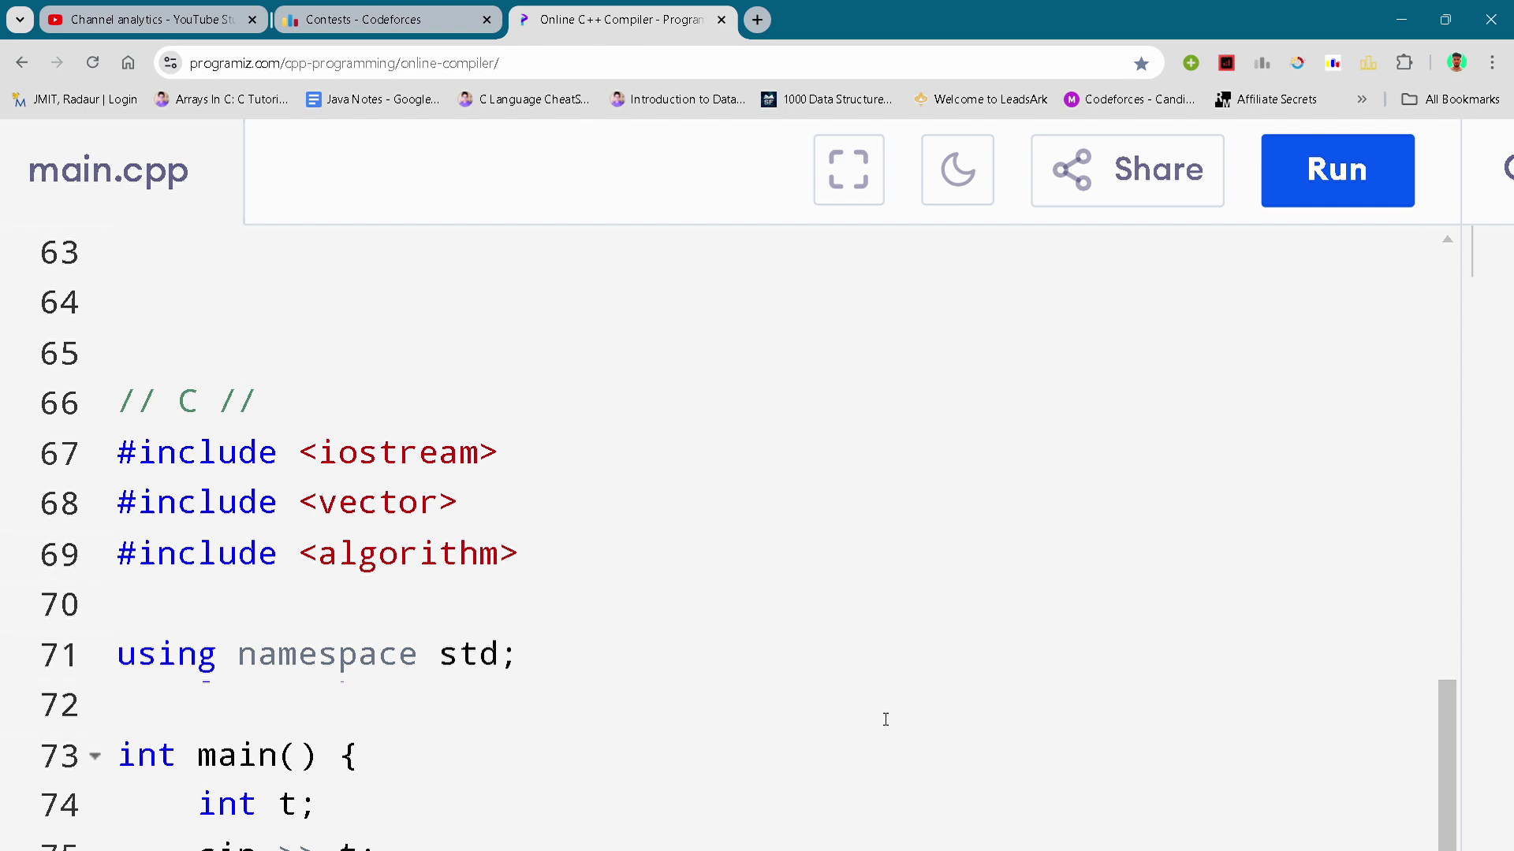
{"action": "left_click", "coordinate": [657, 405]}
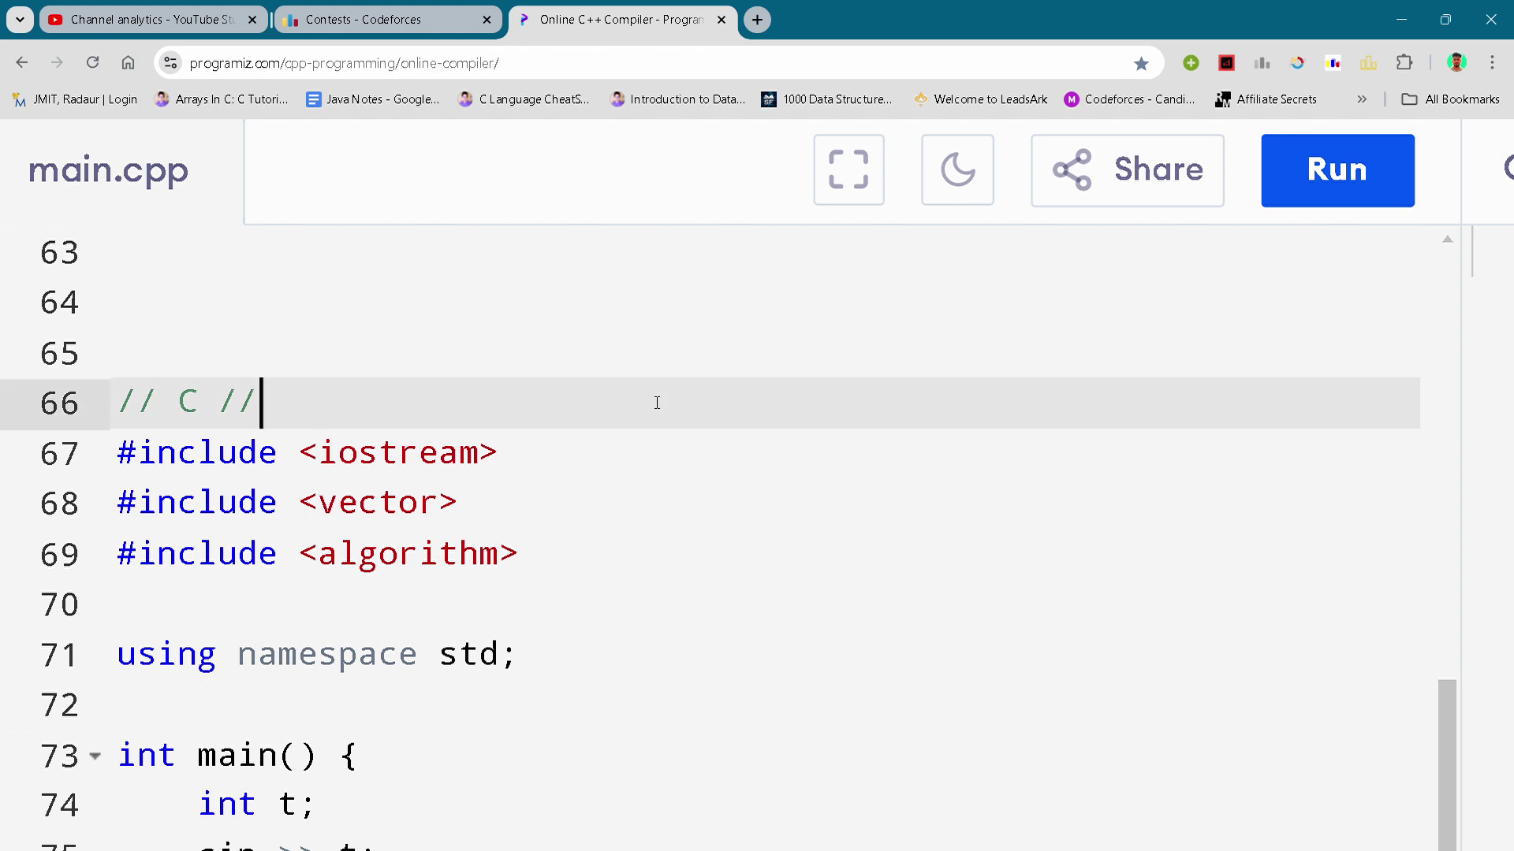
{"action": "scroll", "coordinate": [656, 405], "scroll_direction": "down", "scroll_amount": 1}
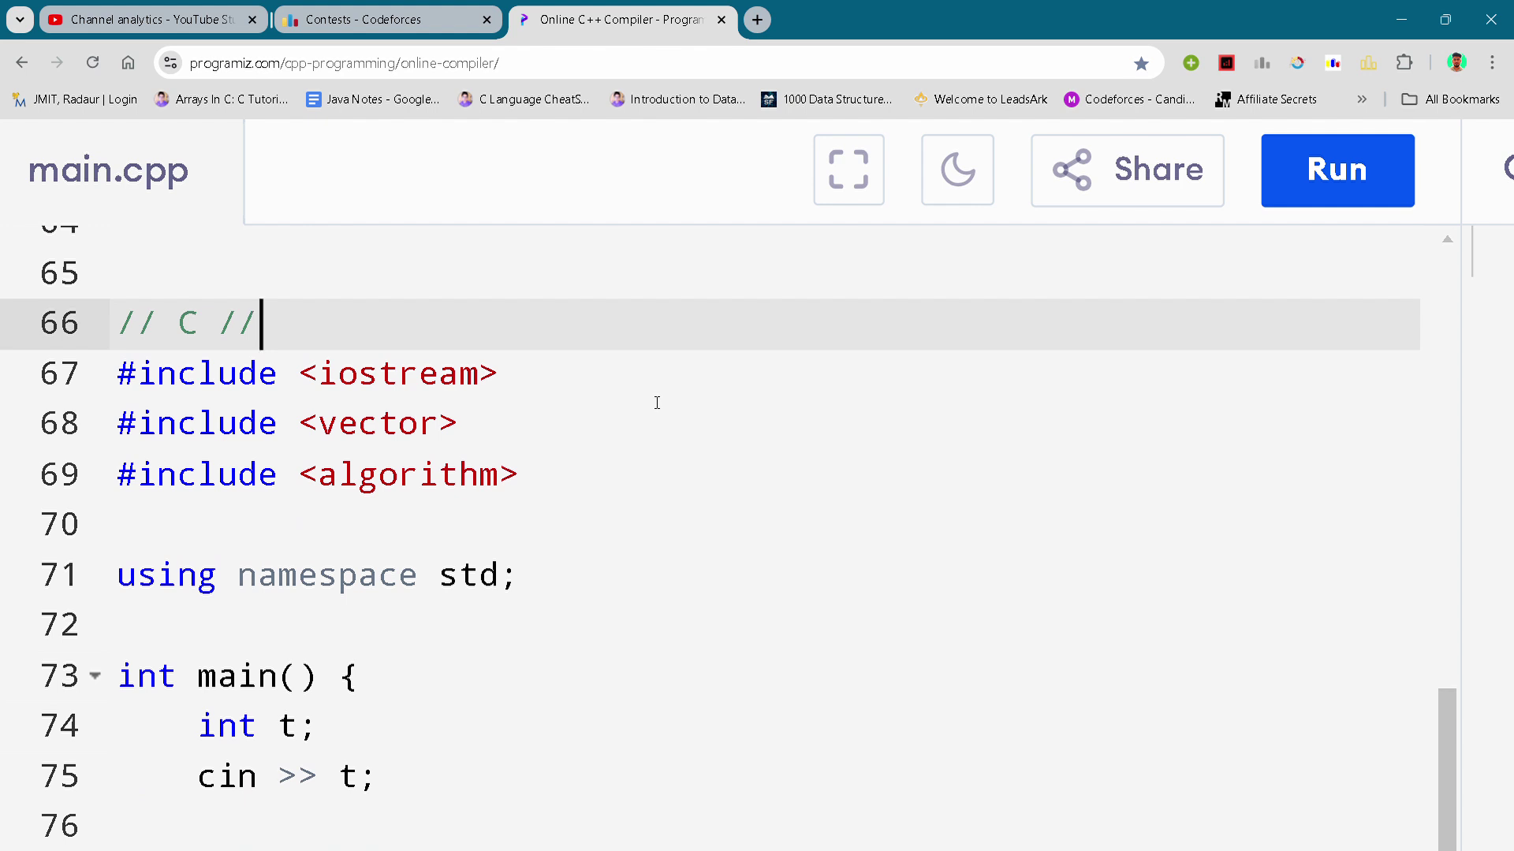
{"action": "key", "text": "Down"}
{"action": "scroll", "coordinate": [656, 404], "scroll_direction": "down", "scroll_amount": 1}
{"action": "scroll", "coordinate": [656, 405], "scroll_direction": "down", "scroll_amount": 1}
{"action": "scroll", "coordinate": [657, 405], "scroll_direction": "down", "scroll_amount": 1}
{"action": "left_click", "coordinate": [656, 405]}
{"action": "scroll", "coordinate": [657, 403], "scroll_direction": "down", "scroll_amount": 1}
{"action": "key", "text": "Down"}
{"action": "key", "text": "Down"}
{"action": "scroll", "coordinate": [657, 403], "scroll_direction": "down", "scroll_amount": 1}
{"action": "scroll", "coordinate": [657, 403], "scroll_direction": "down", "scroll_amount": 1}
{"action": "scroll", "coordinate": [657, 403], "scroll_direction": "down", "scroll_amount": 1}
{"action": "left_click", "coordinate": [656, 404]}
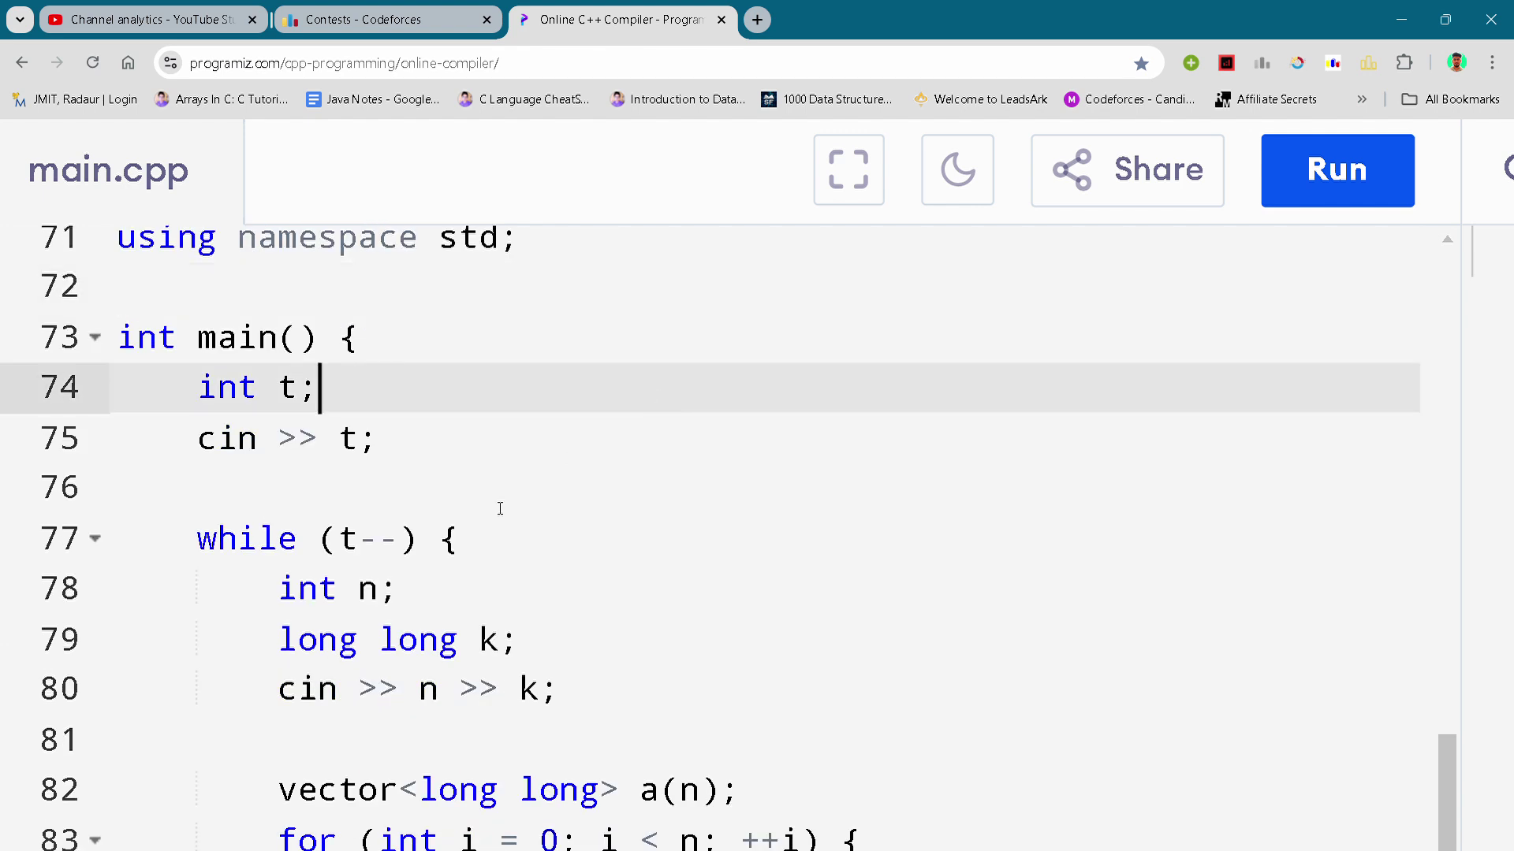
{"action": "key", "text": "Down"}
{"action": "key", "text": "Down"}
{"action": "scroll", "coordinate": [492, 512], "scroll_direction": "down", "scroll_amount": 1}
{"action": "key", "text": "Down"}
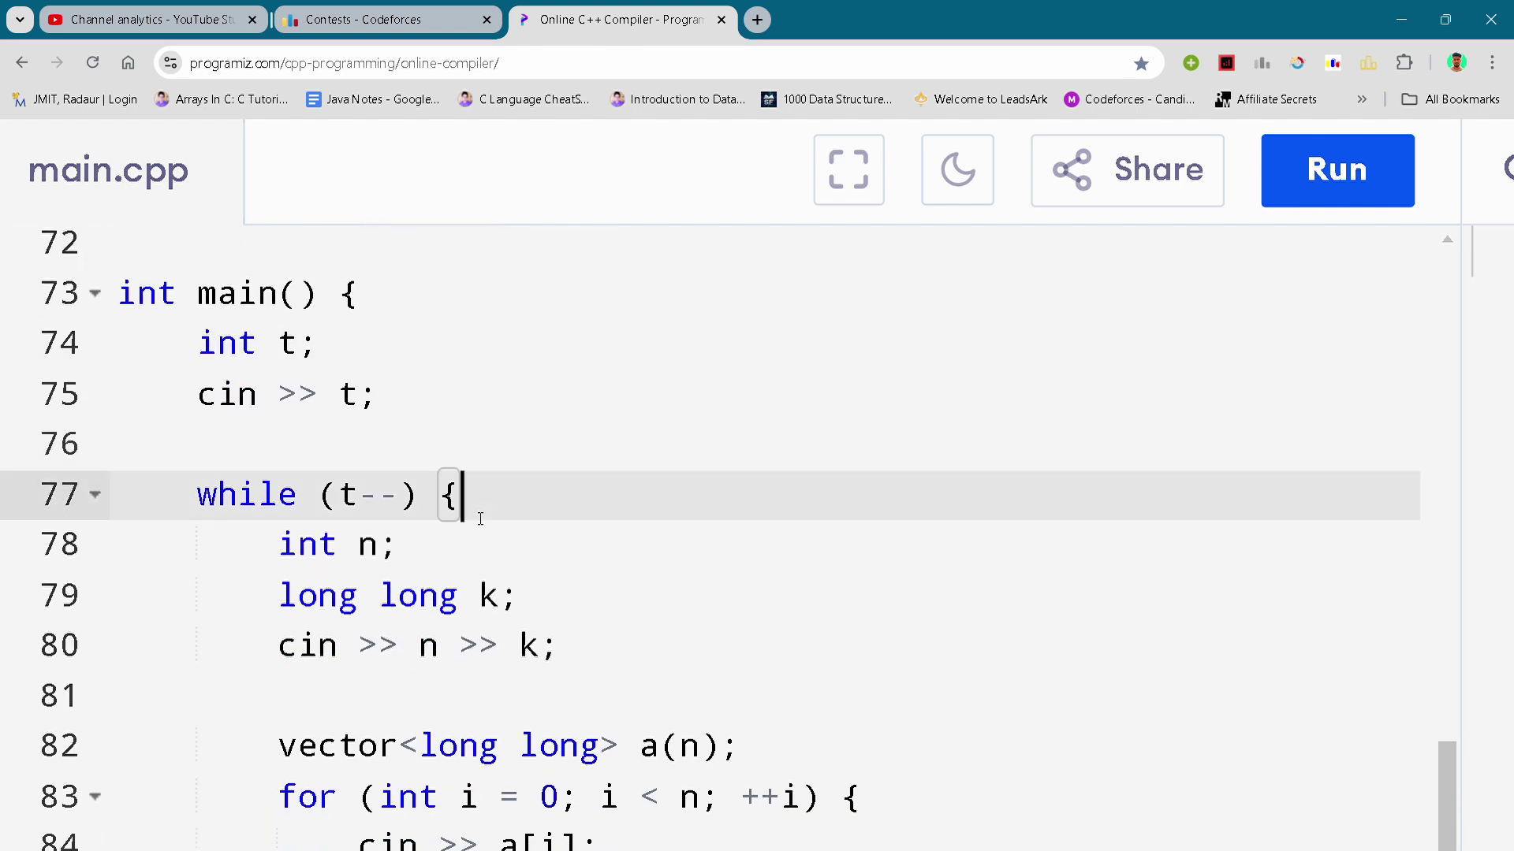
{"action": "scroll", "coordinate": [480, 518], "scroll_direction": "down", "scroll_amount": 1}
{"action": "key", "text": "Down"}
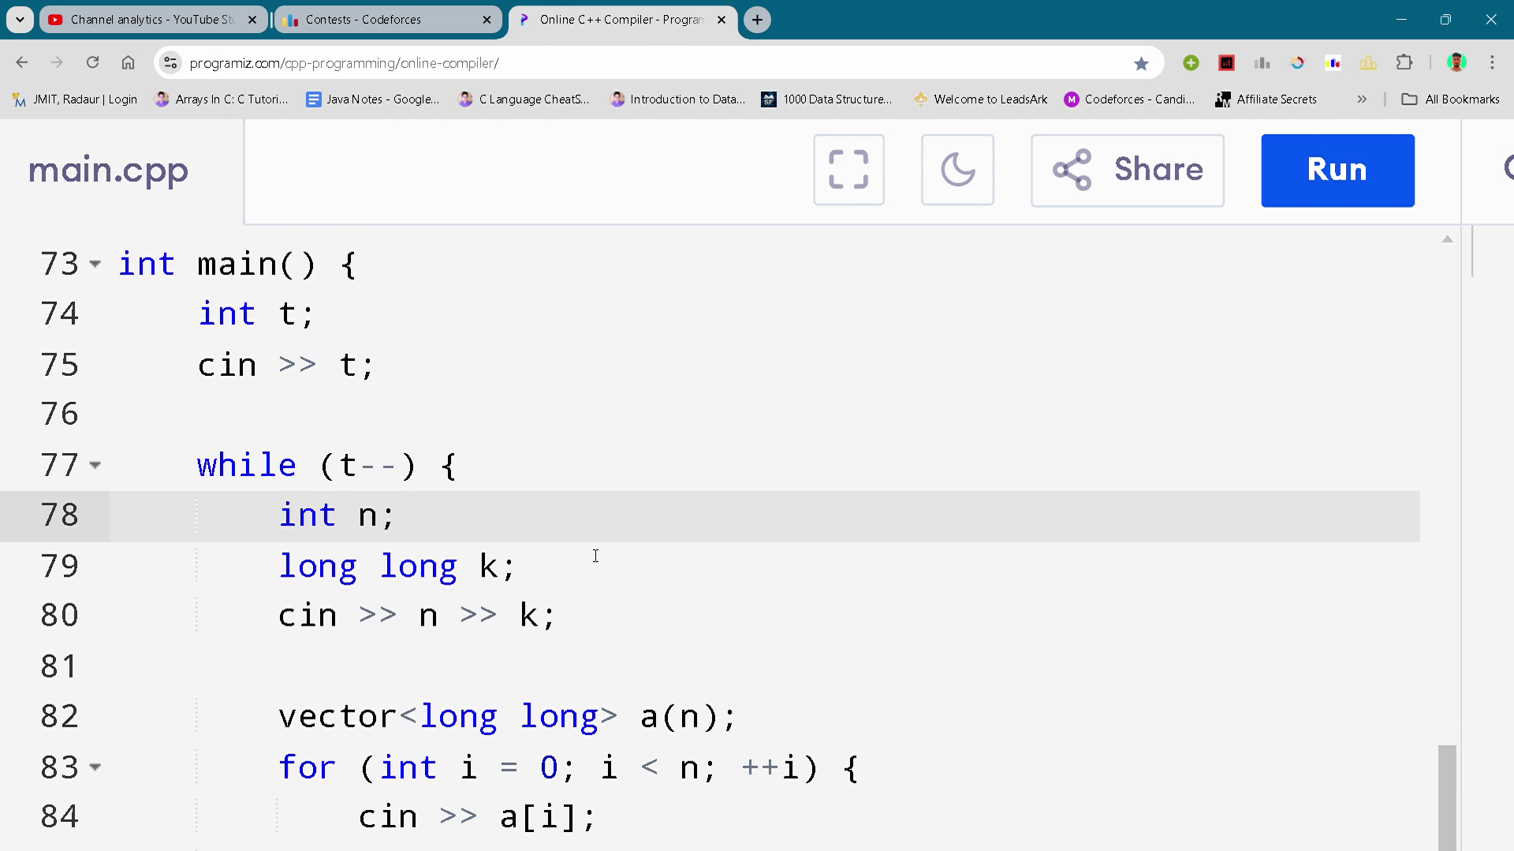
{"action": "key", "text": "Down"}
{"action": "key", "text": "Down"}
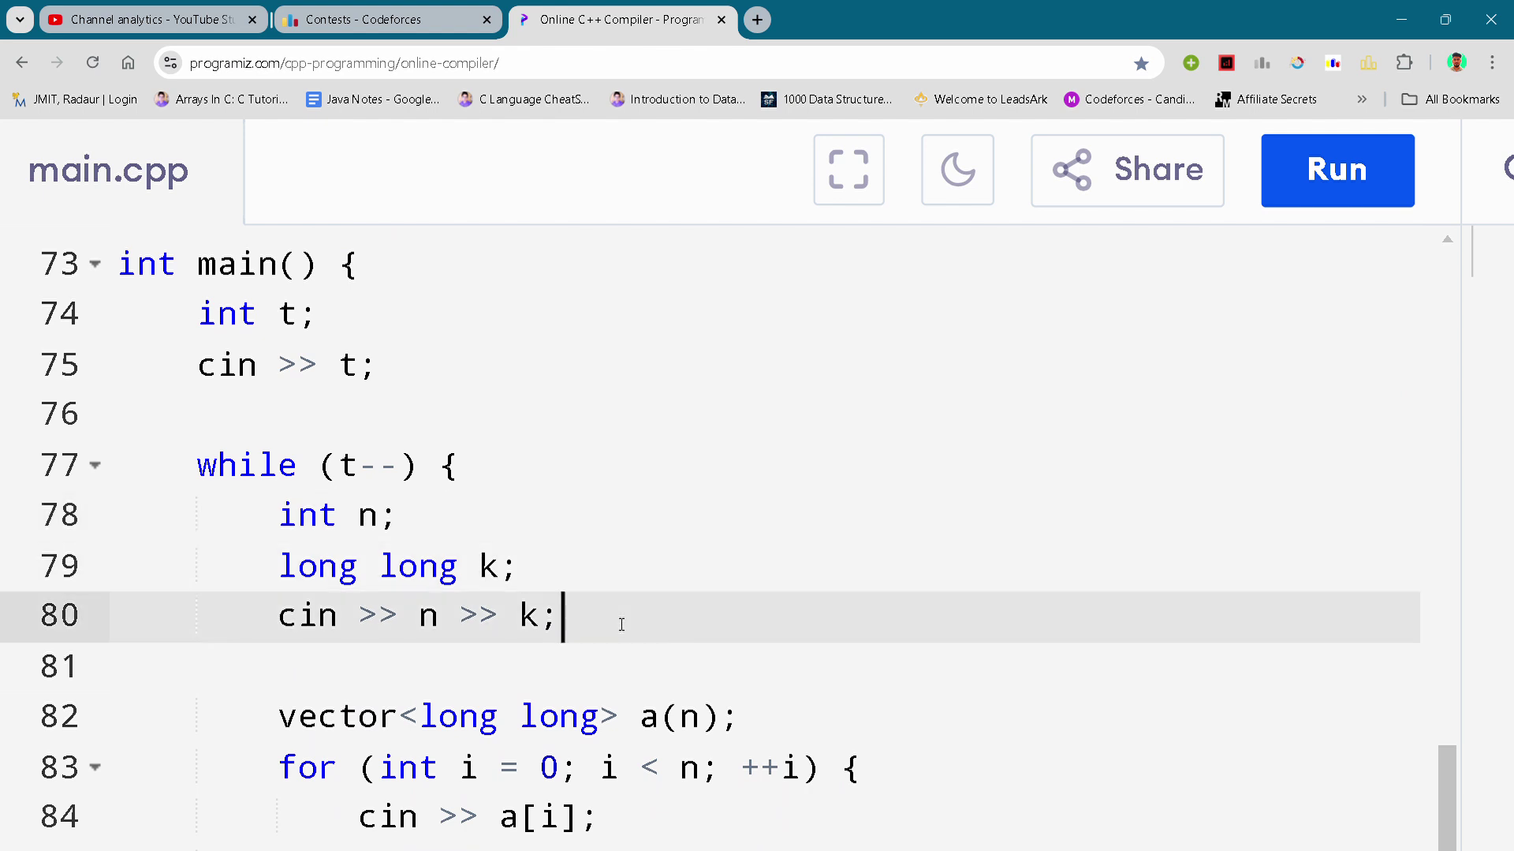
{"action": "left_click", "coordinate": [550, 669]}
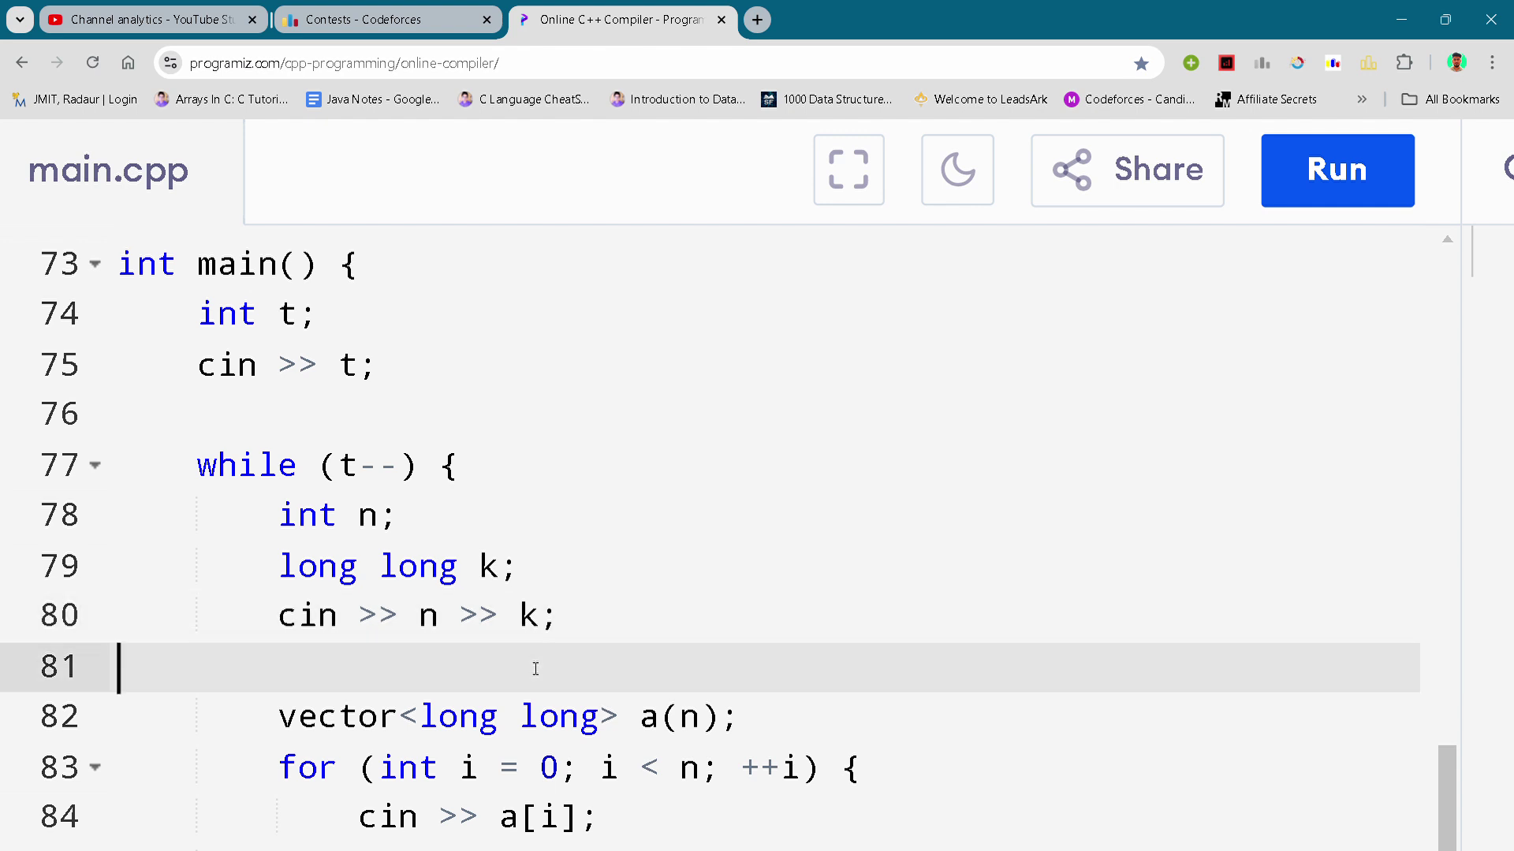
{"action": "left_click", "coordinate": [809, 720]}
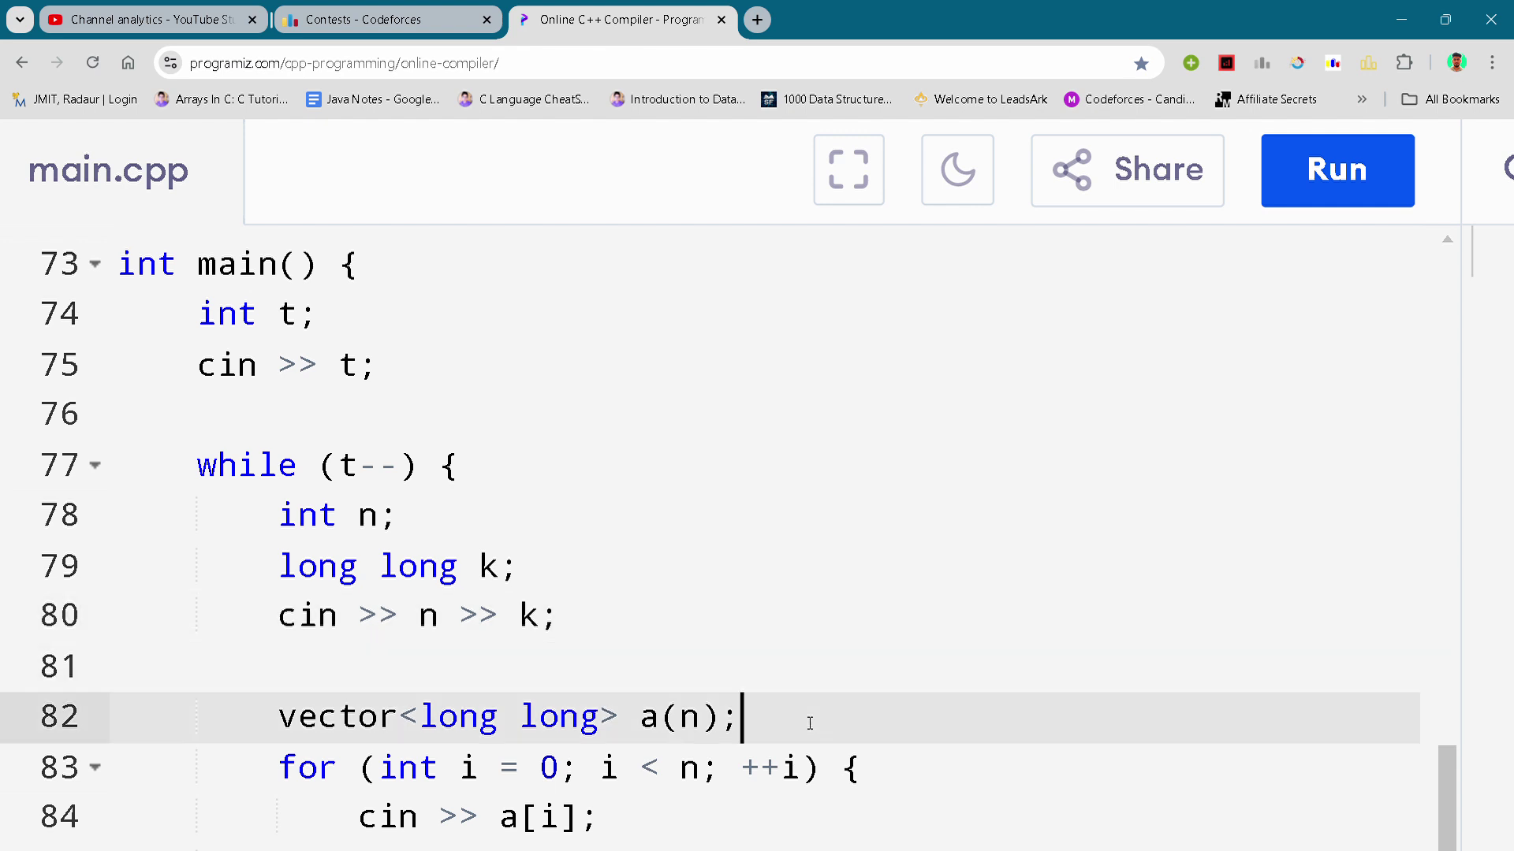
{"action": "scroll", "coordinate": [809, 719], "scroll_direction": "down", "scroll_amount": 1}
{"action": "left_click", "coordinate": [894, 729]}
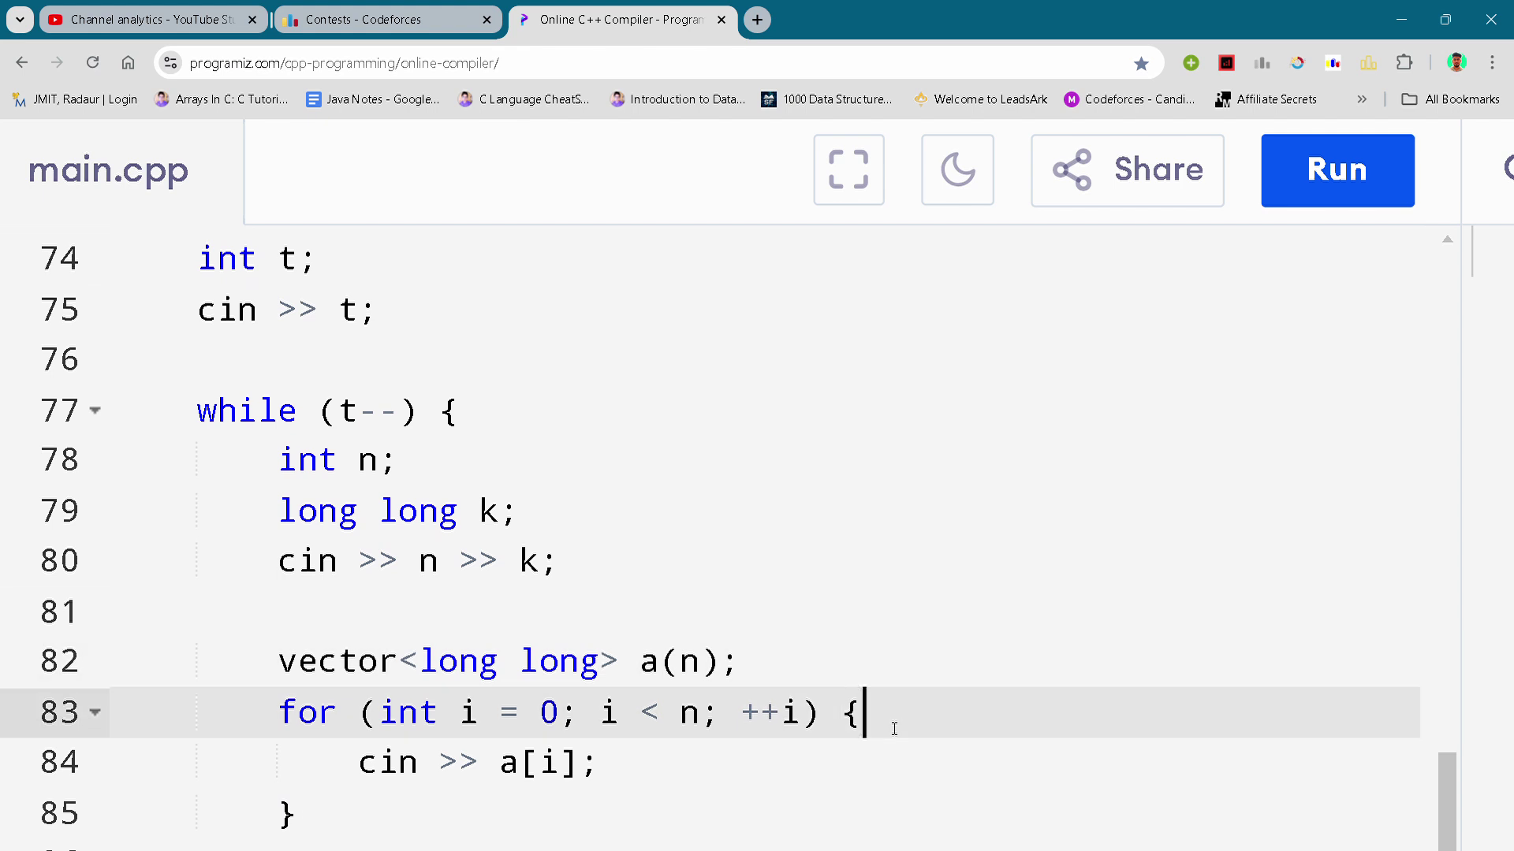
{"action": "key", "text": "Down"}
{"action": "key", "text": "Down"}
{"action": "key", "text": "Down"}
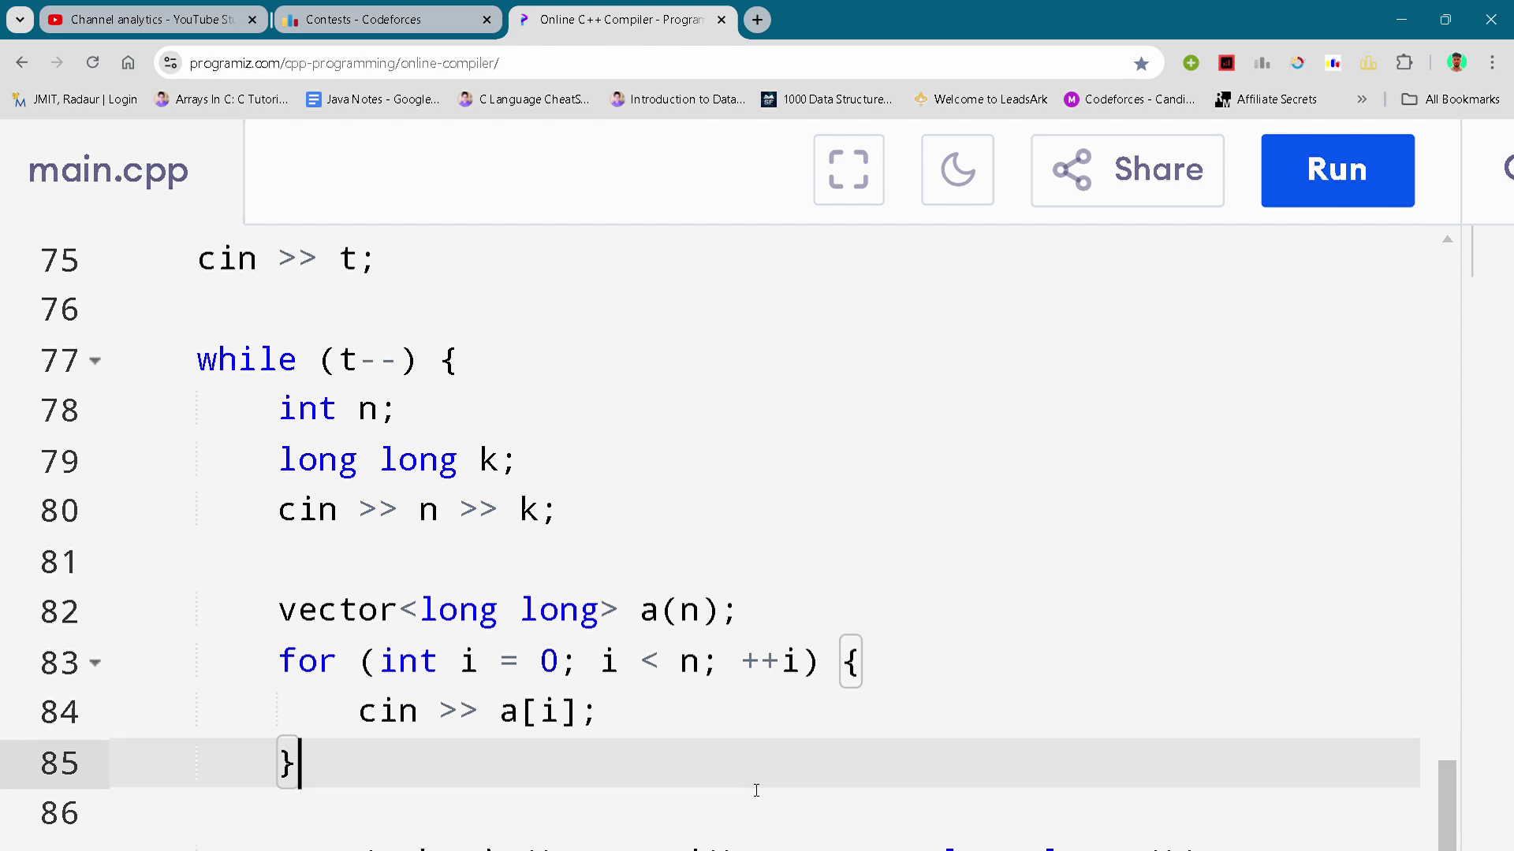
{"action": "key", "text": "Down"}
{"action": "key", "text": "Down"}
{"action": "key", "text": "Down"}
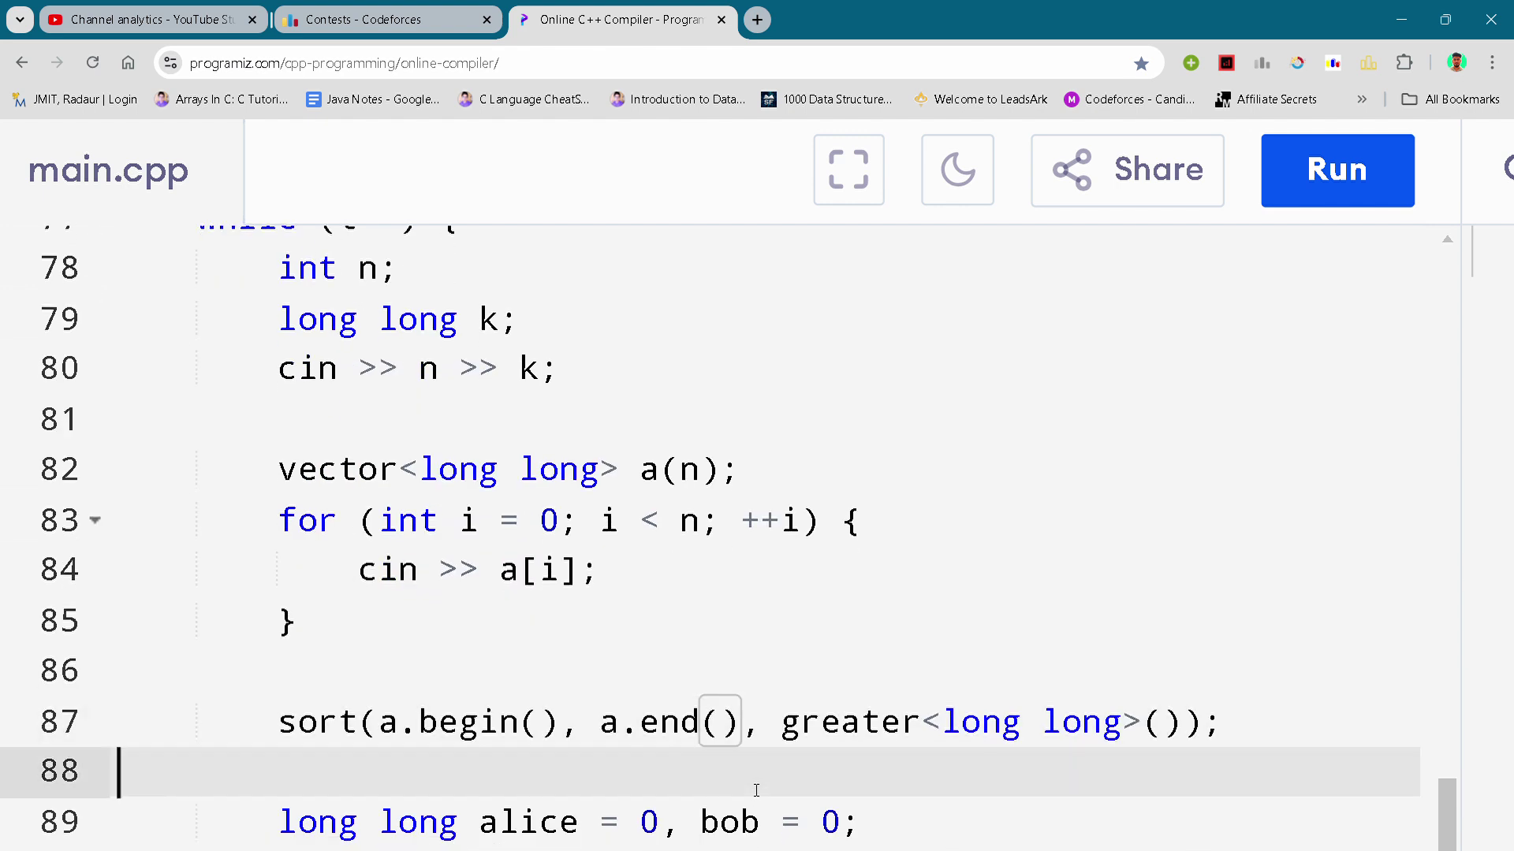
{"action": "key", "text": "Down"}
{"action": "key", "text": "Down"}
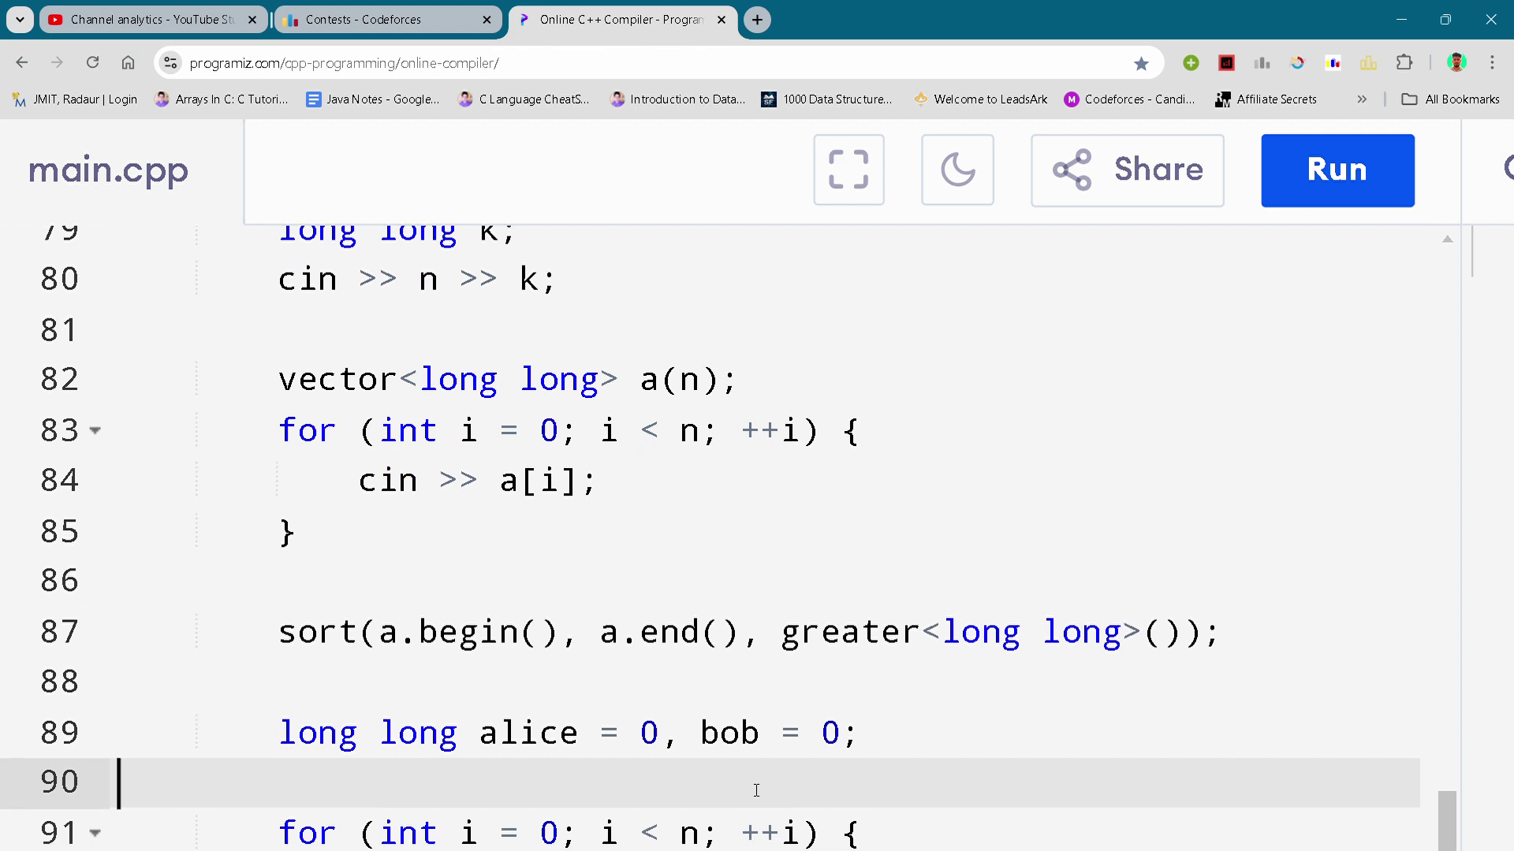
{"action": "key", "text": "Down"}
{"action": "key", "text": "Down"}
{"action": "key", "text": "Down"}
{"action": "scroll", "coordinate": [756, 790], "scroll_direction": "down", "scroll_amount": 1}
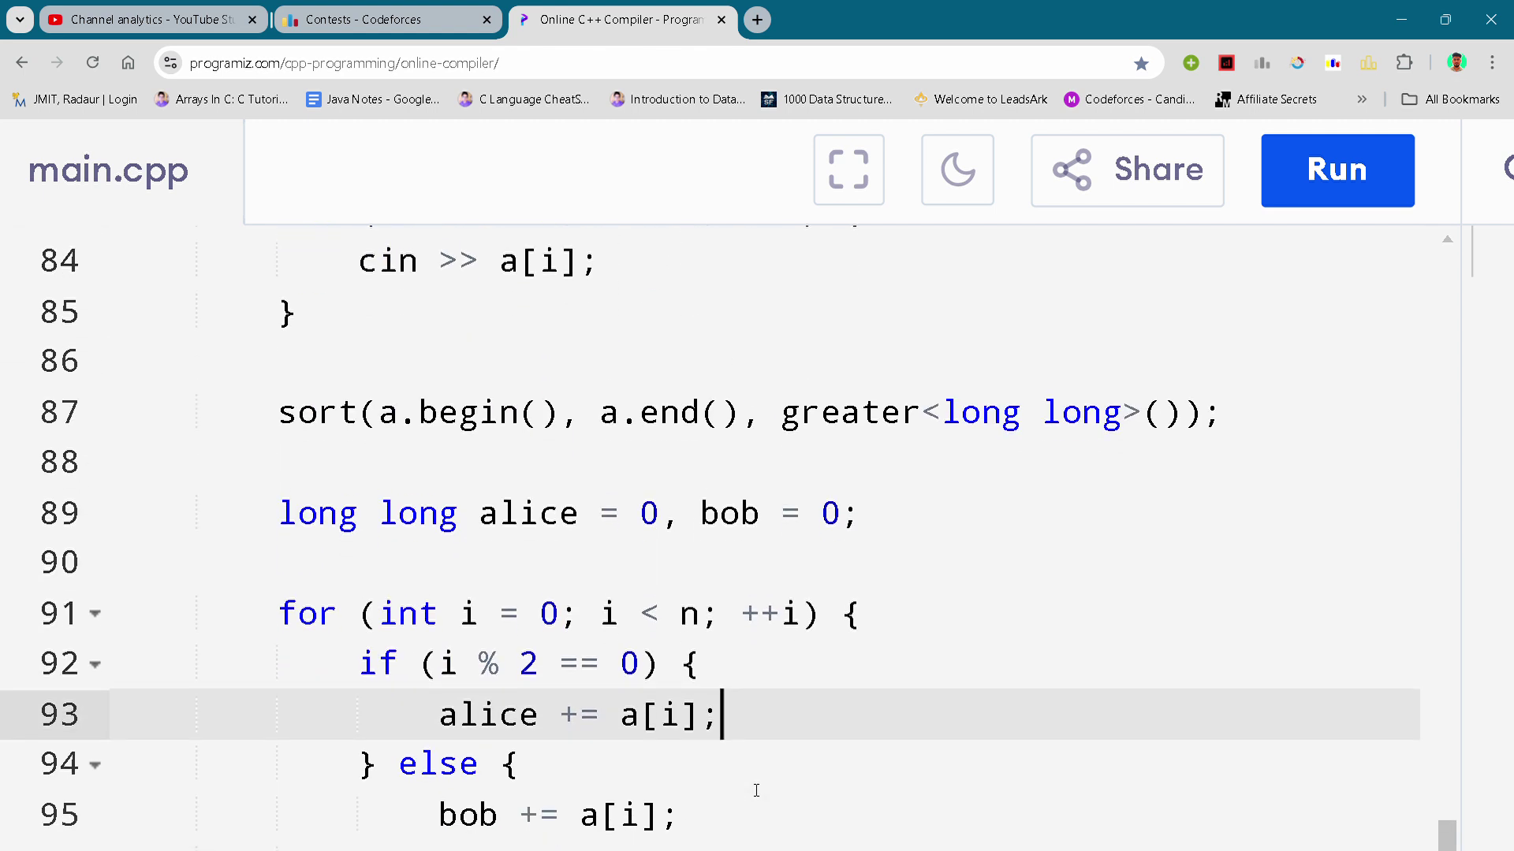
{"action": "key", "text": "Down"}
{"action": "key", "text": "Down"}
{"action": "key", "text": "Down"}
{"action": "scroll", "coordinate": [755, 791], "scroll_direction": "down", "scroll_amount": 2}
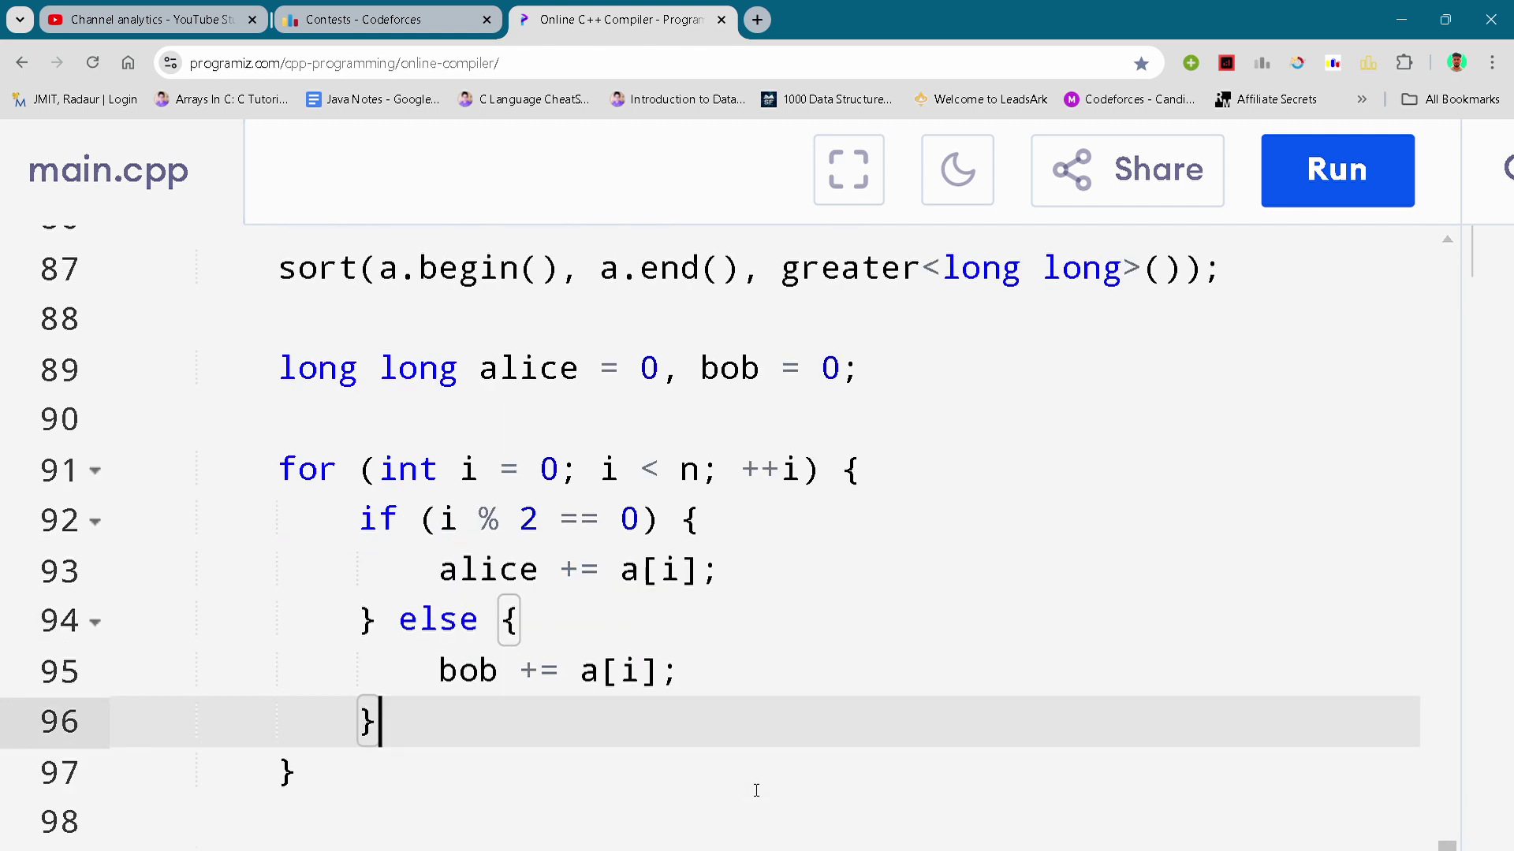
{"action": "left_click", "coordinate": [754, 801]}
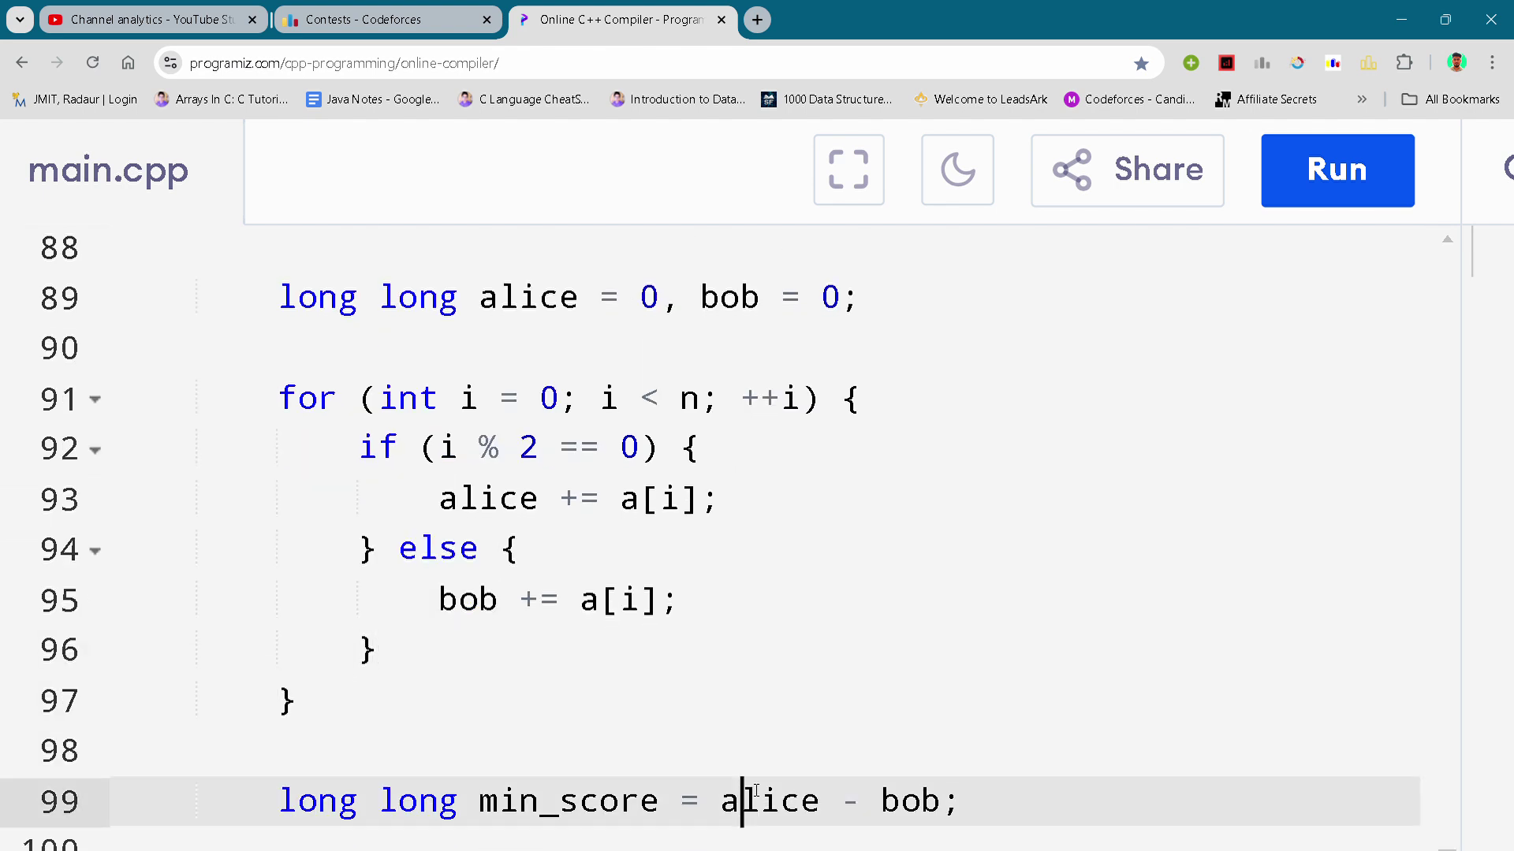
{"action": "key", "text": "Down"}
{"action": "key", "text": "Down"}
{"action": "key", "text": "Down"}
{"action": "key", "text": "Down"}
{"action": "key", "text": "Down"}
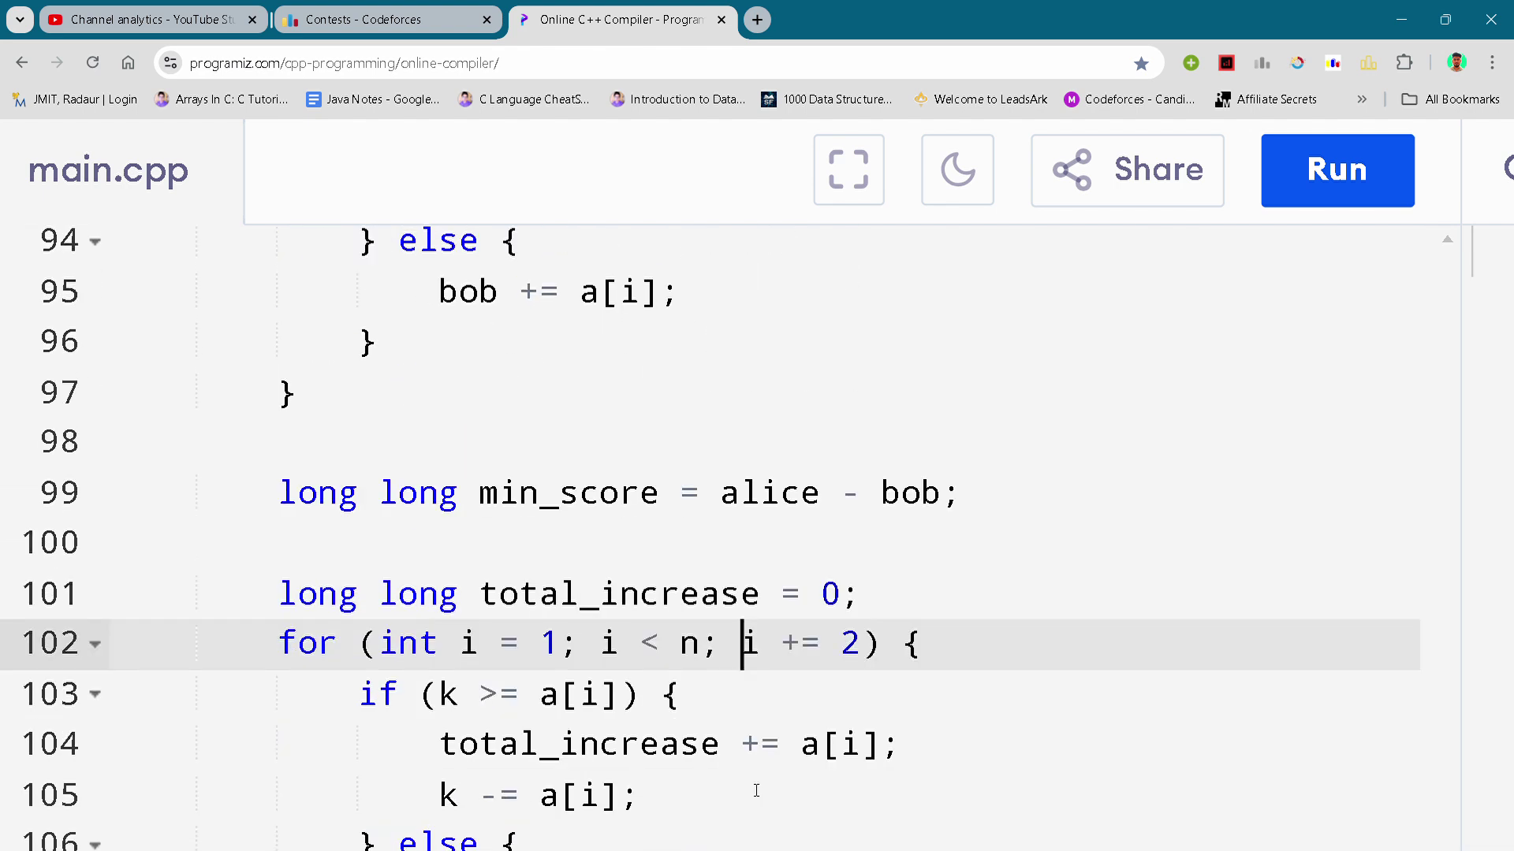
{"action": "key", "text": "Down"}
{"action": "key", "text": "Down"}
{"action": "key", "text": "Down"}
{"action": "key", "text": "Down"}
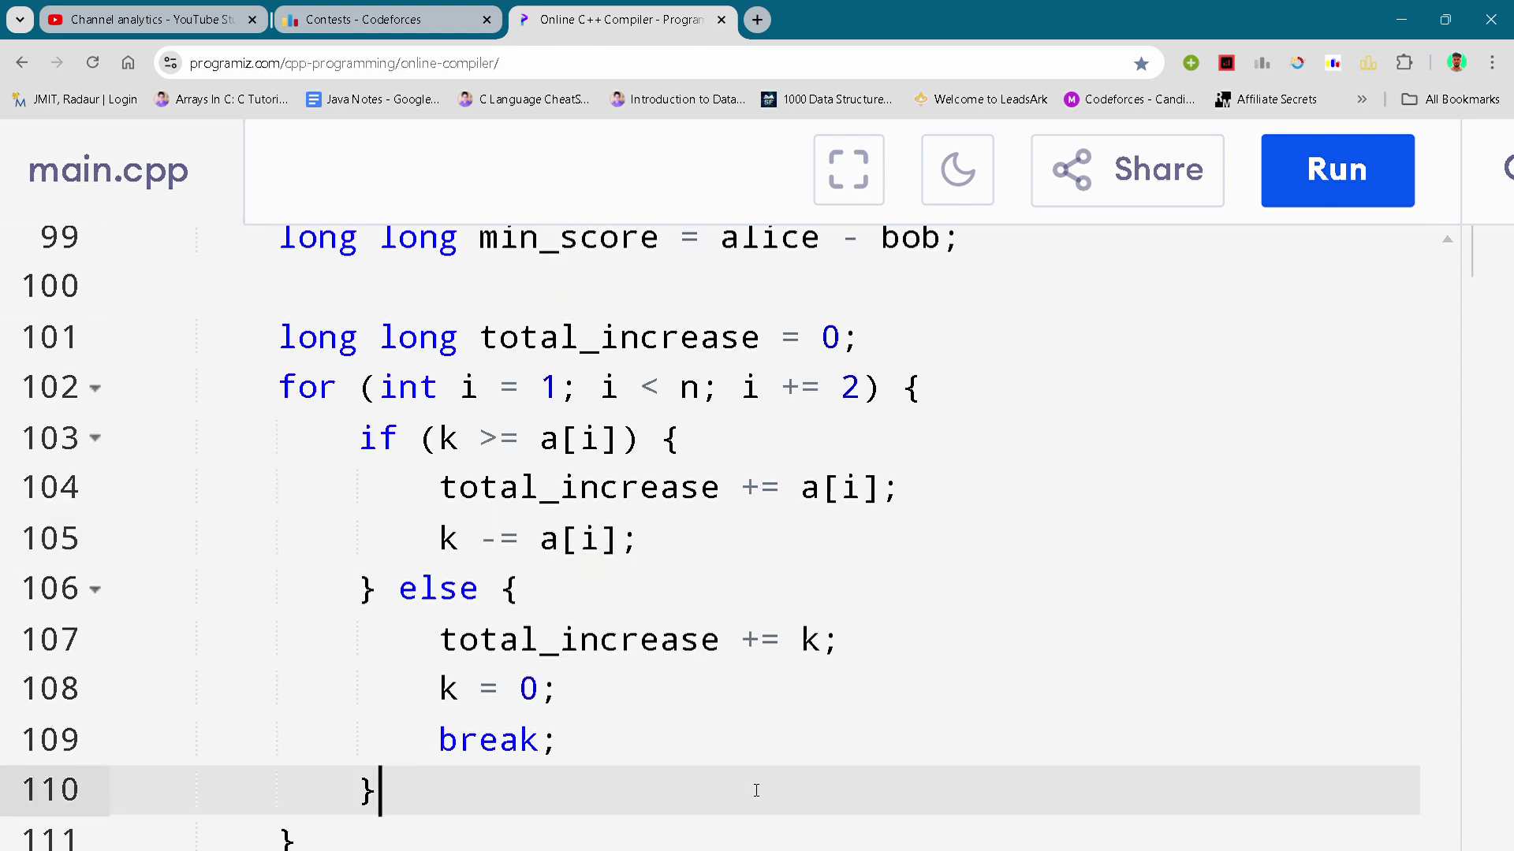
{"action": "scroll", "coordinate": [756, 790], "scroll_direction": "down", "scroll_amount": 1}
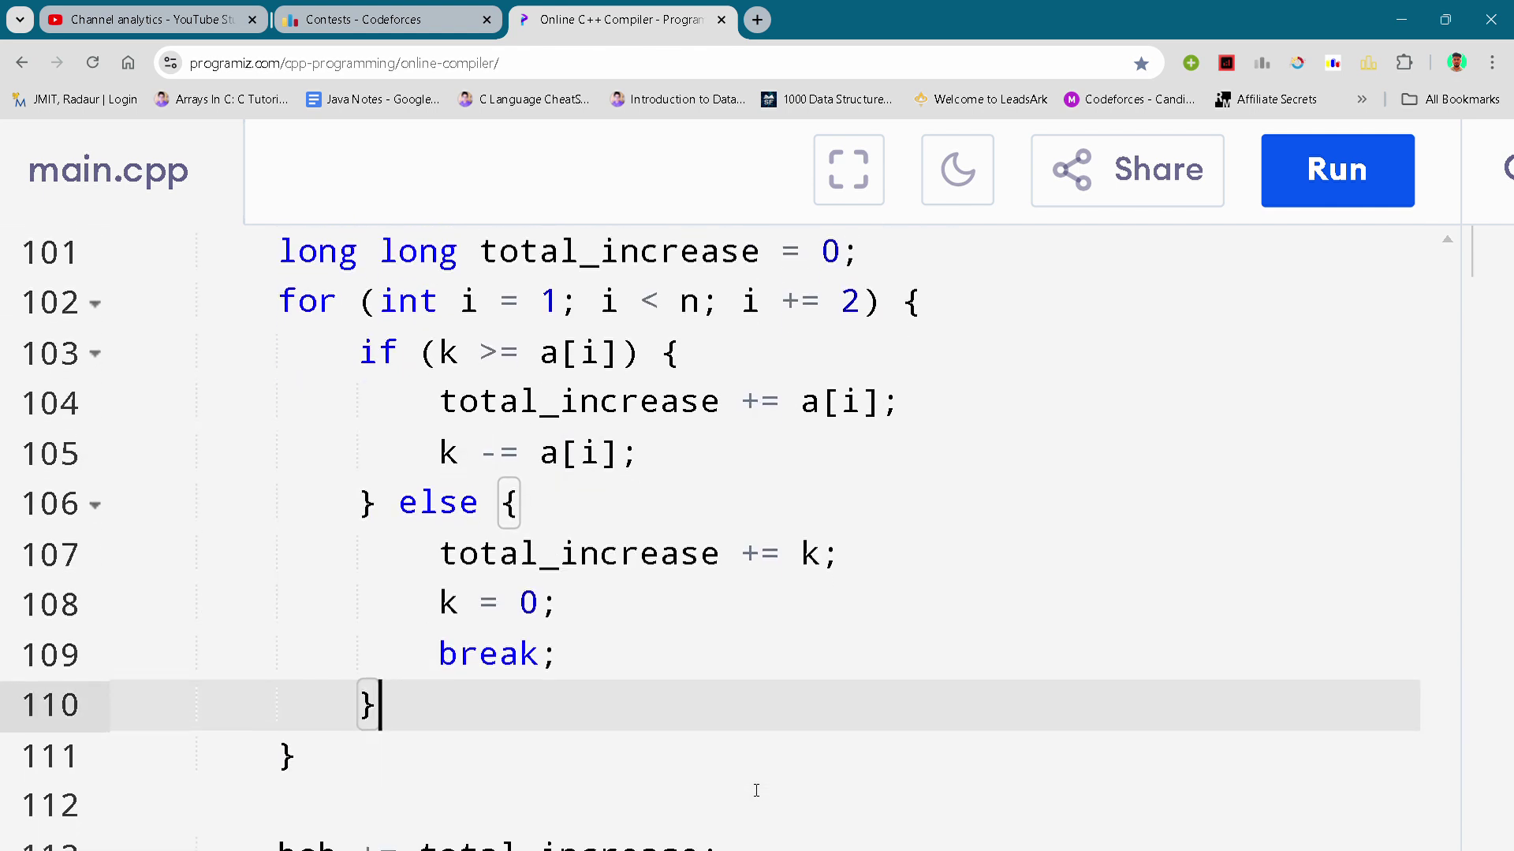
{"action": "left_click", "coordinate": [756, 789]}
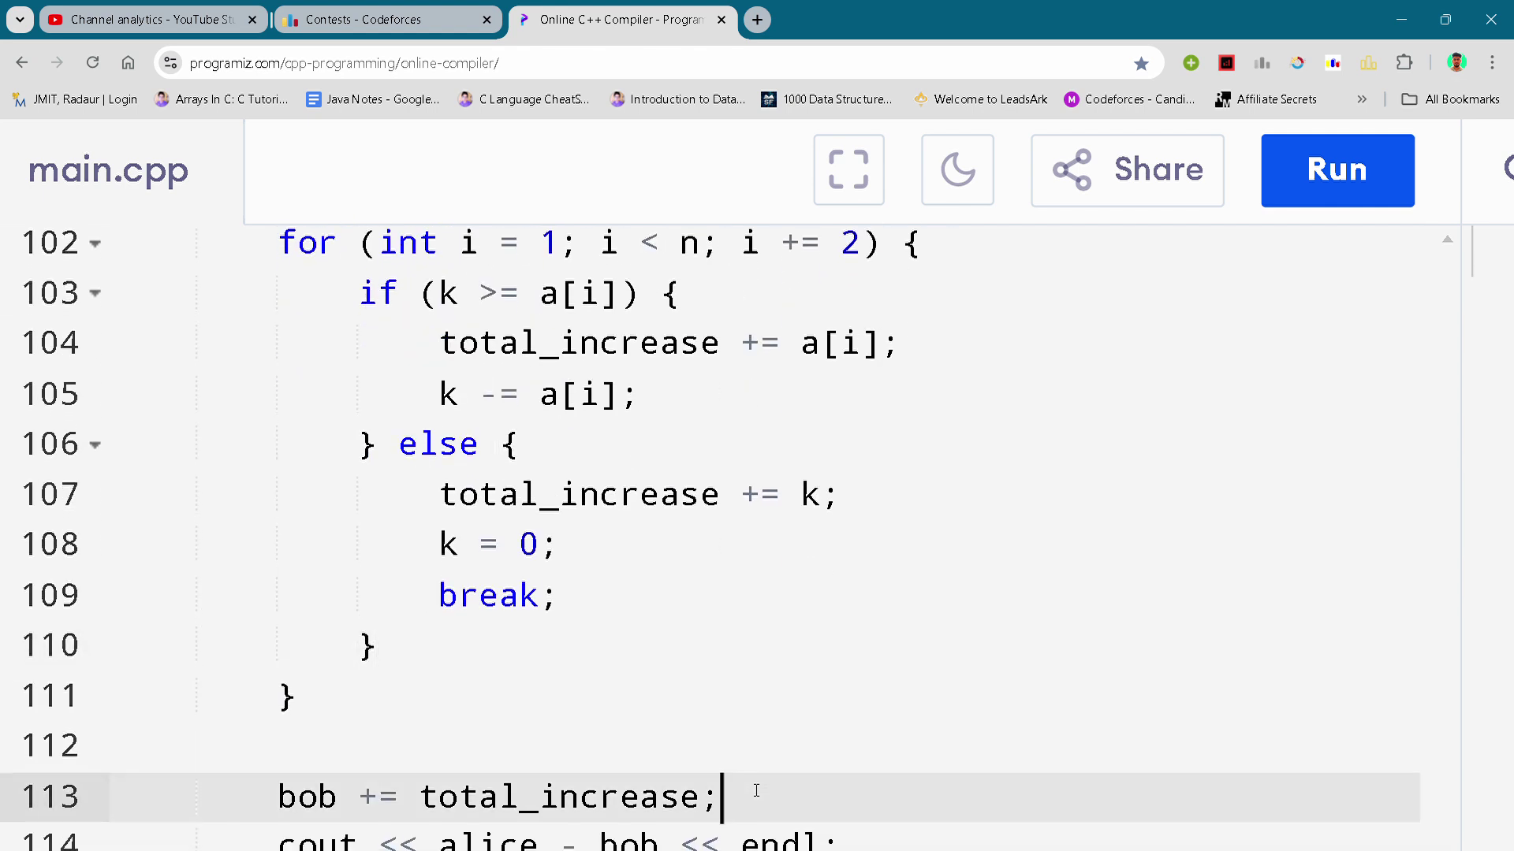
{"action": "key", "text": "Down"}
{"action": "key", "text": "Down"}
{"action": "key", "text": "Down"}
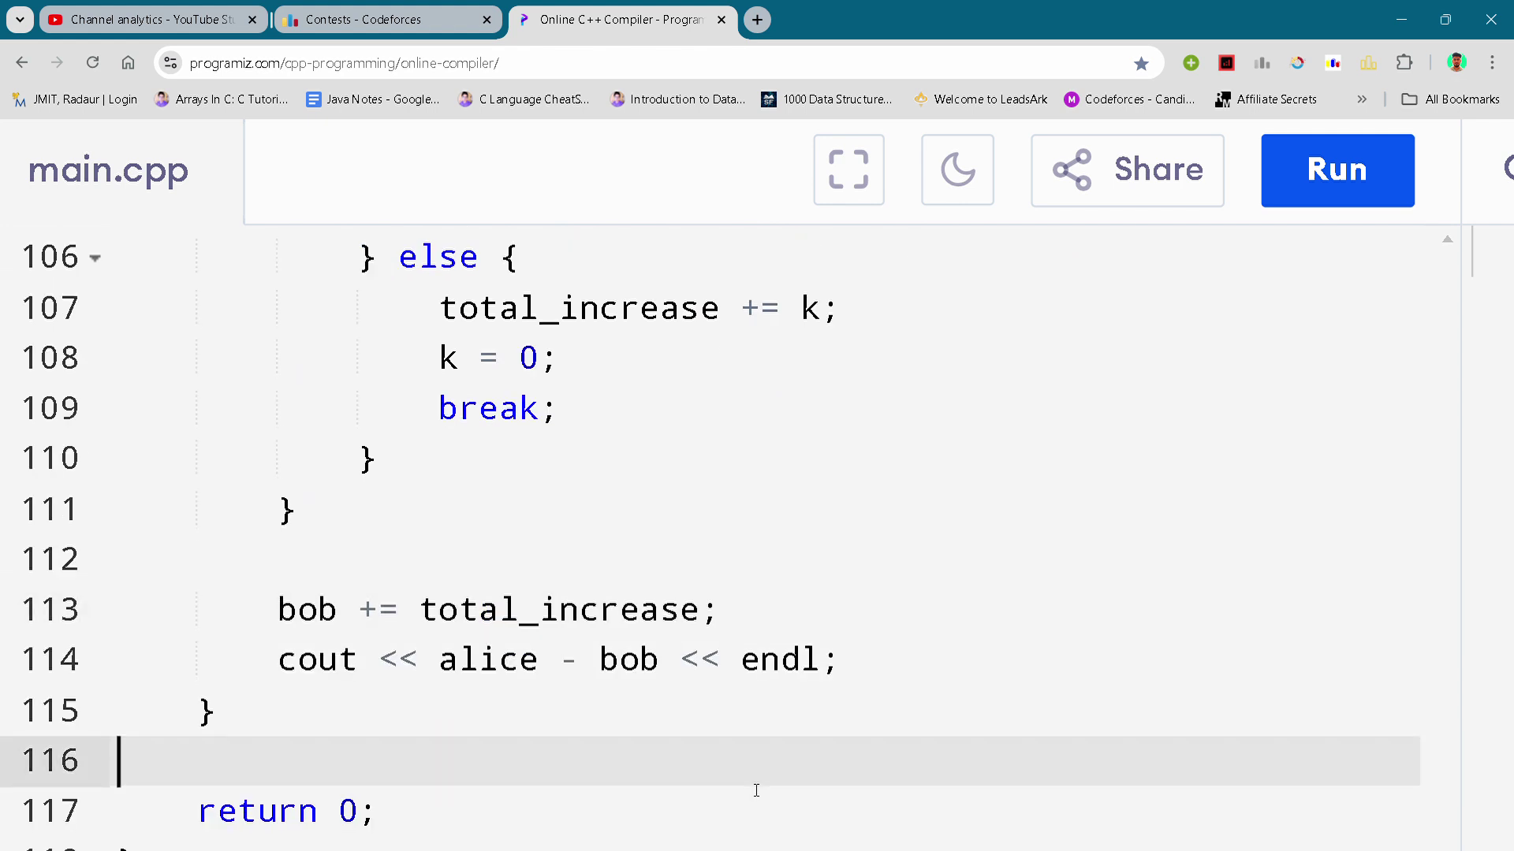
{"action": "scroll", "coordinate": [756, 790], "scroll_direction": "down", "scroll_amount": 1}
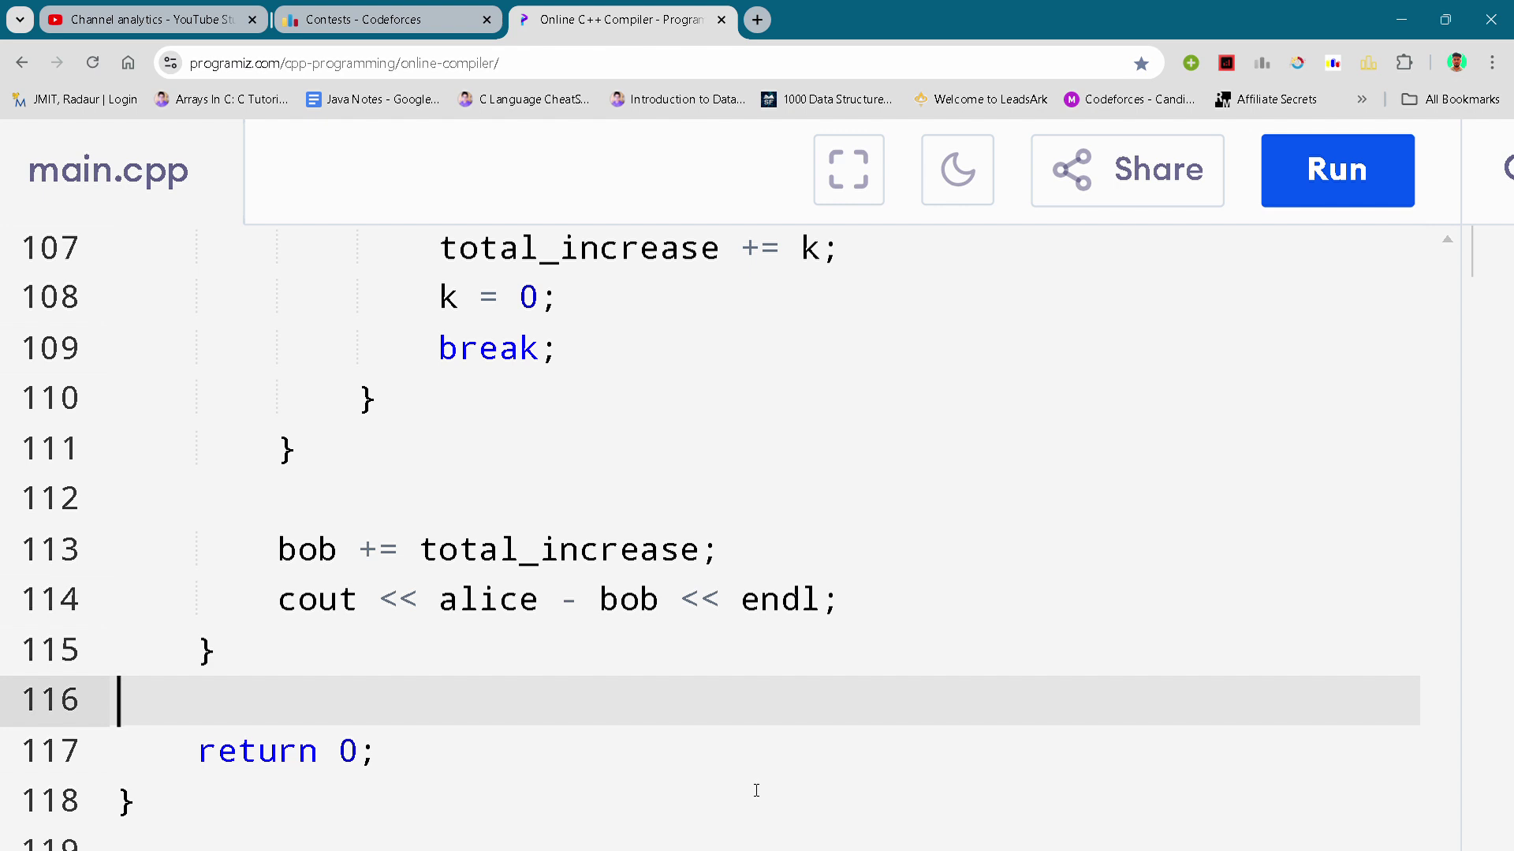